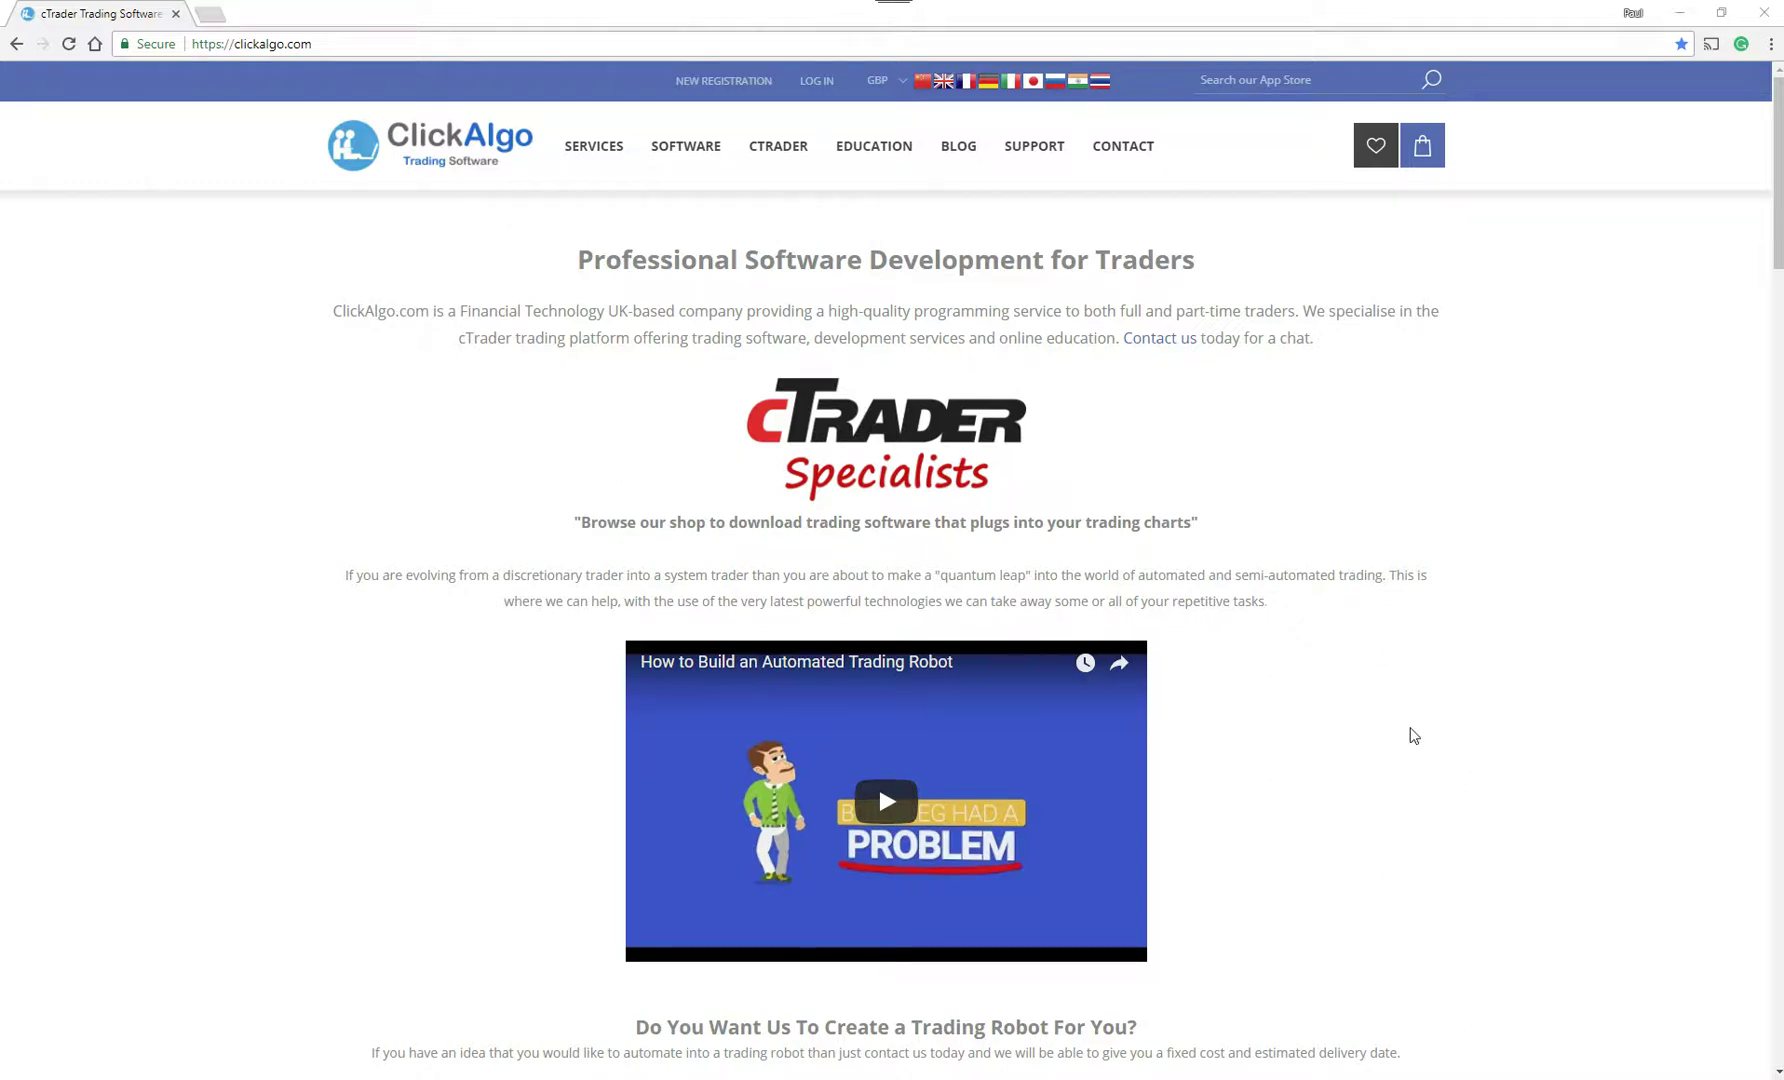
Go via Software > cTrader Trading Applications to the Trading Software Widgets product page and scroll through it.
mouse_move(688, 140)
left_click(706, 238)
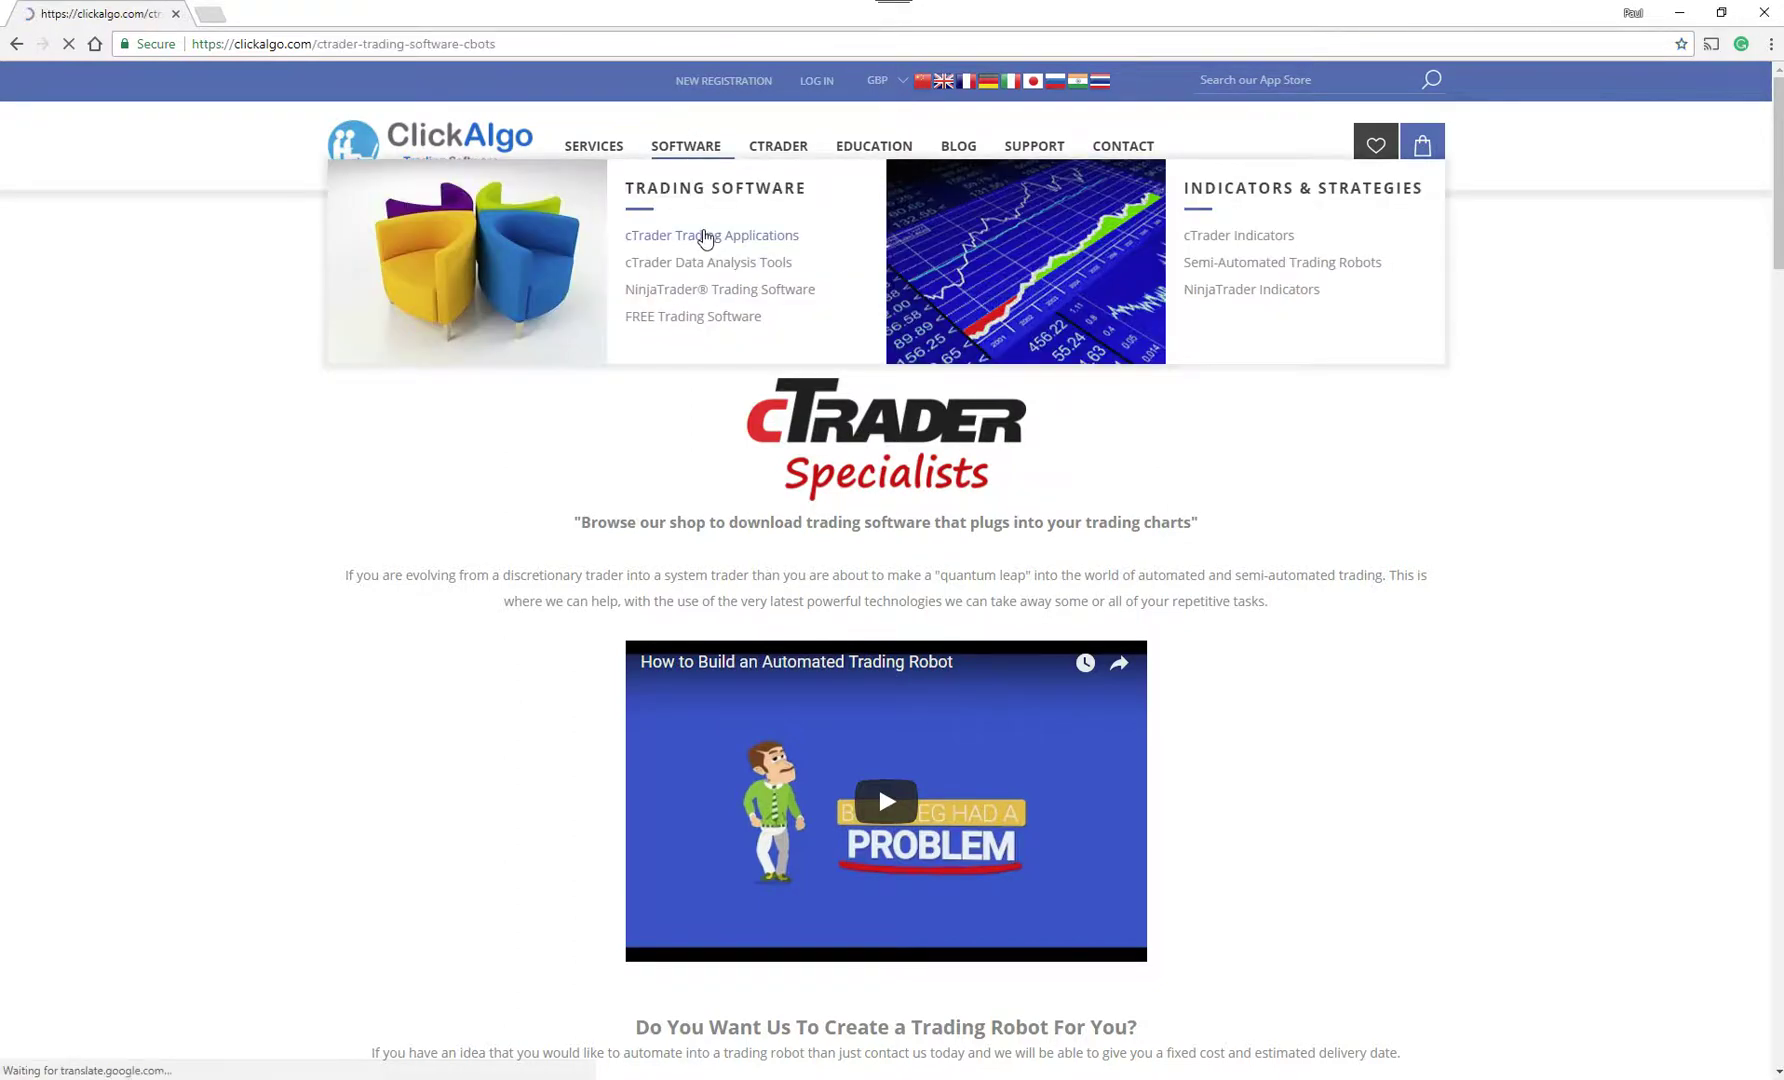
left_click(765, 610)
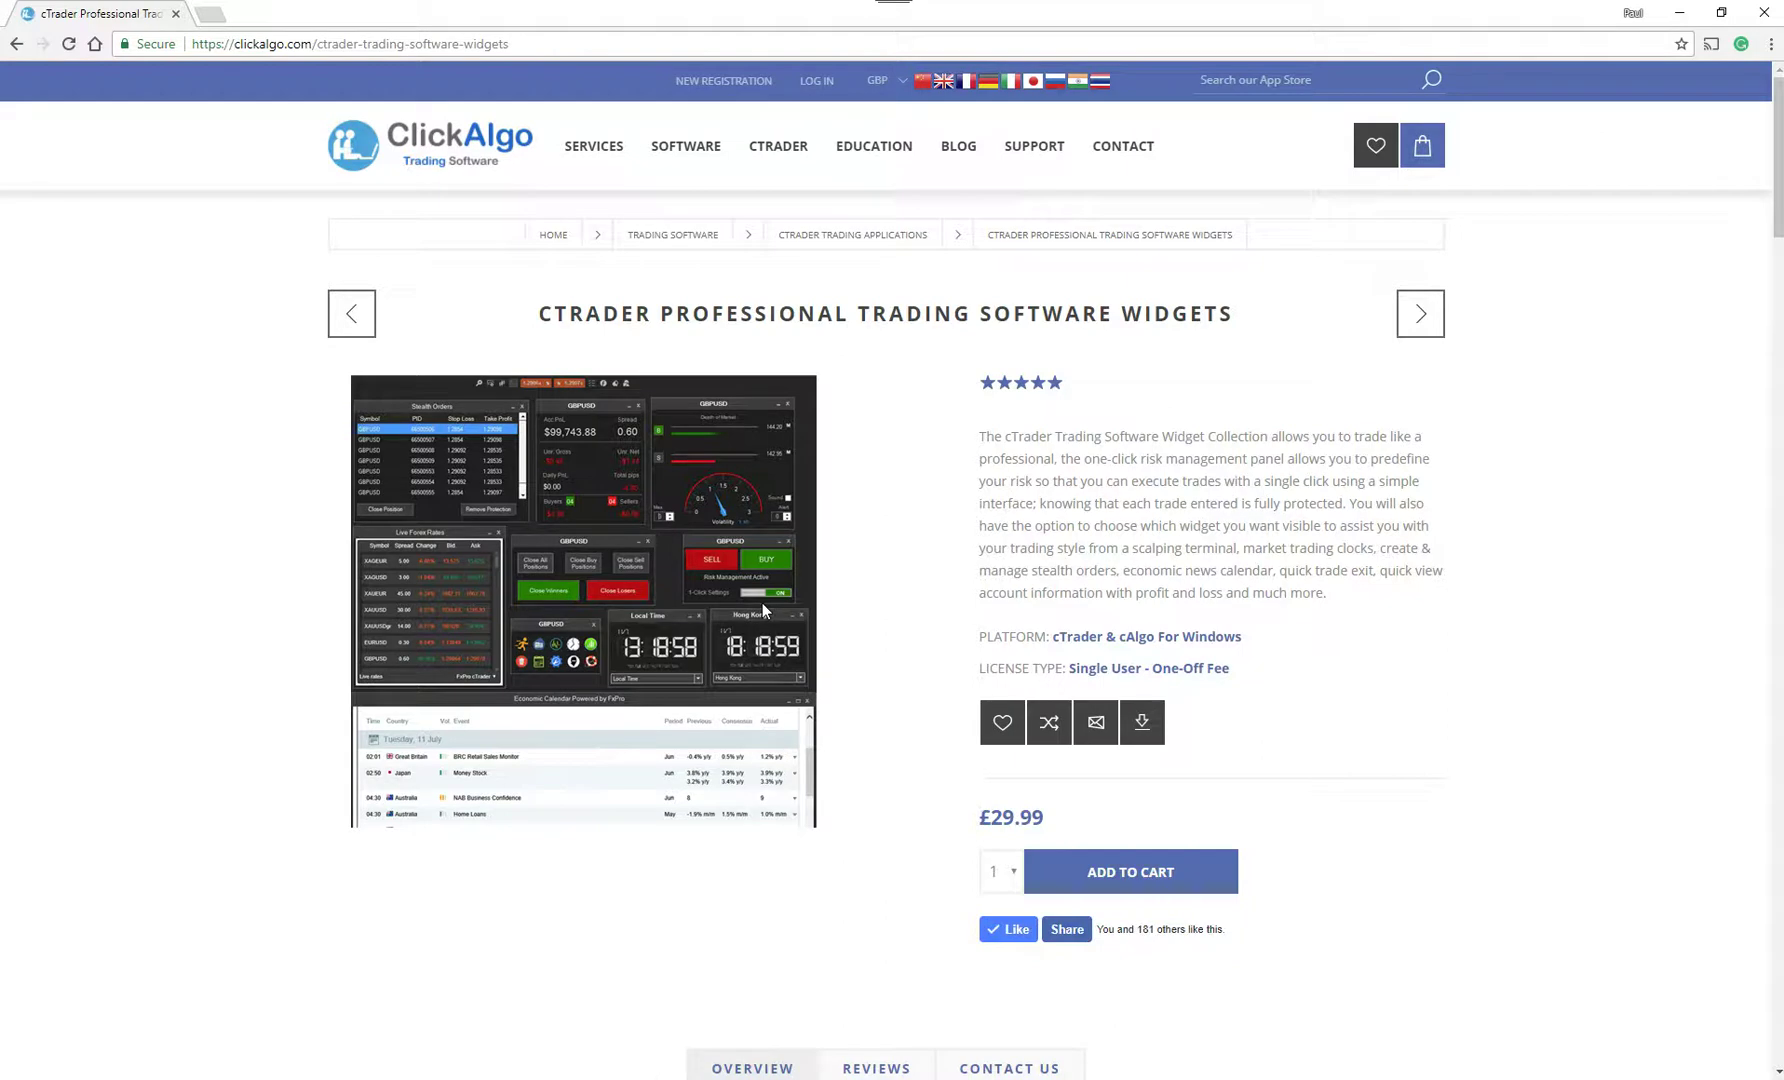
scroll(785, 754, "down", 5)
scroll(785, 754, "up", 5)
scroll(864, 760, "down", 6)
scroll(1194, 681, "down", 2)
scroll(1274, 458, "up", 7)
scroll(1536, 775, "down", 8)
scroll(1536, 775, "down", 5)
Drag the ClickAlgo Trading Widgets cBot from the cBots list onto the EURUSD chart and start it.
left_click(300, 1010)
left_click(141, 102)
left_click_drag(70, 956, 440, 776)
left_click(515, 850)
key("alt+Tab")
scroll(1162, 484, "up", 5)
scroll(1162, 484, "up", 5)
mouse_move(1027, 172)
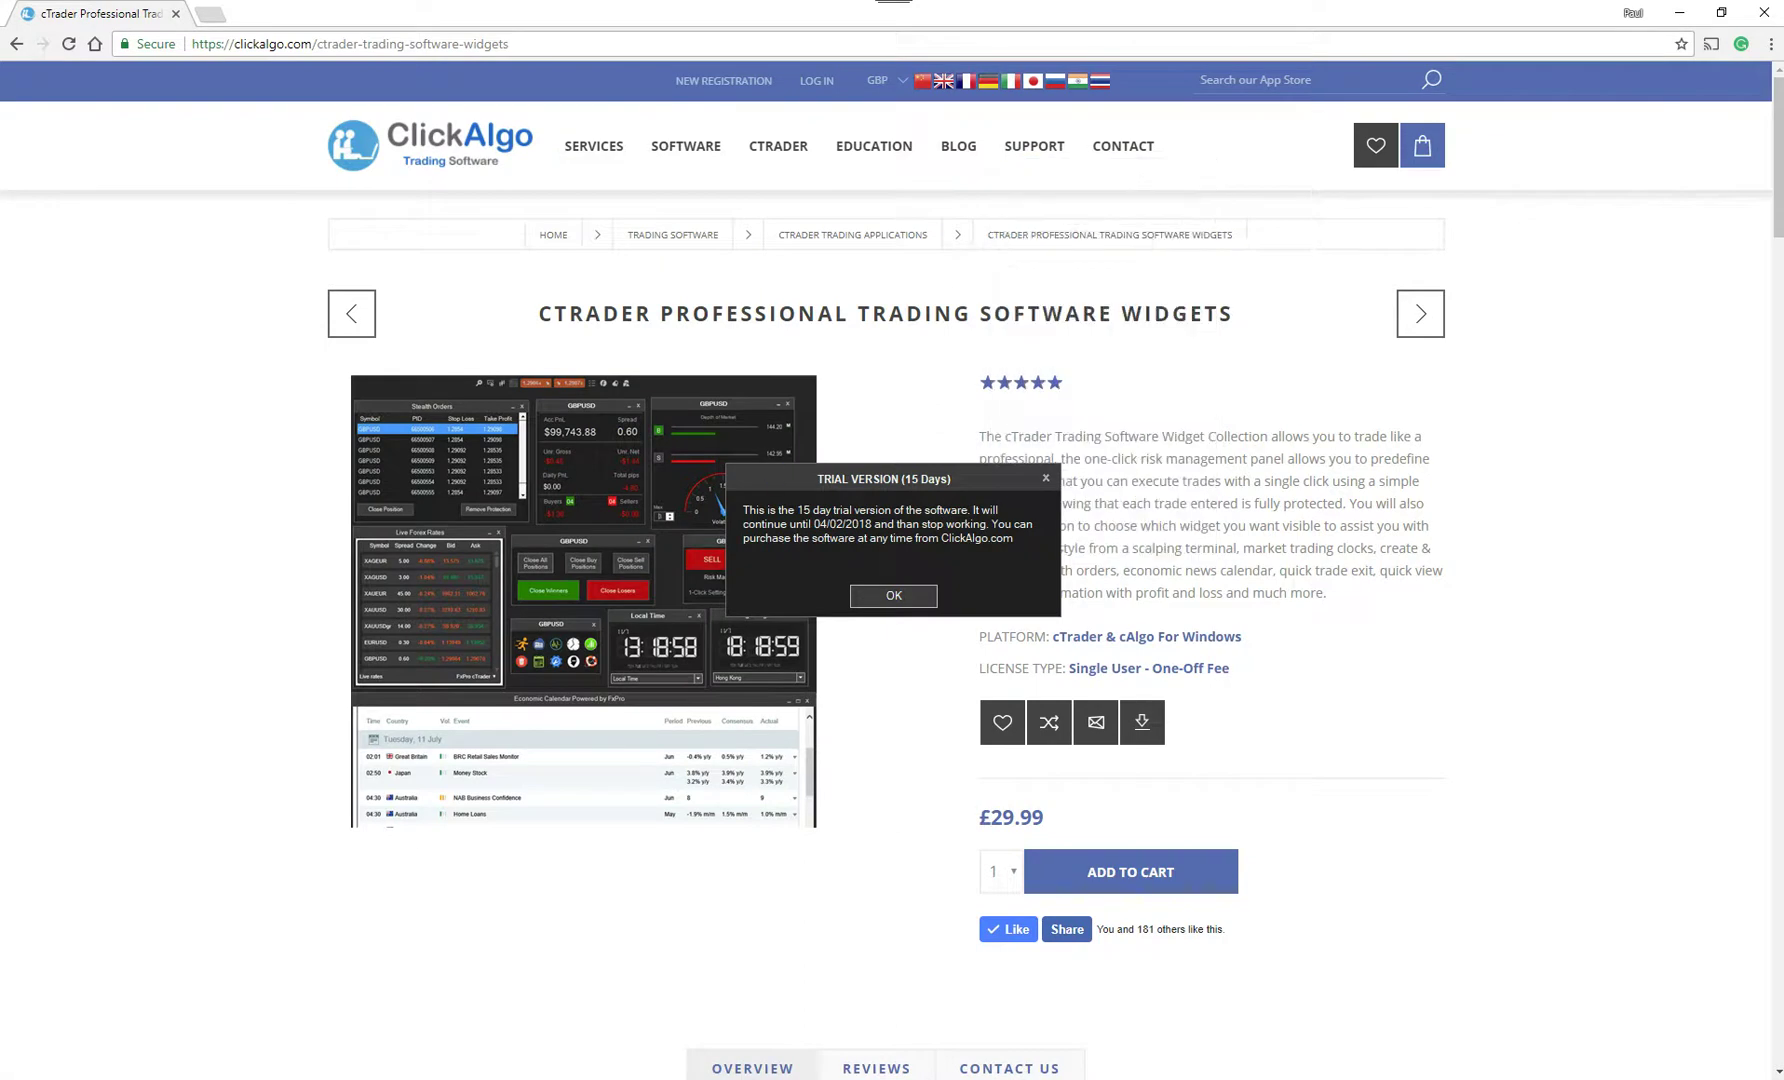
key("alt+Tab")
Dismiss the 15-day trial notice, then preview and close the Live Forex Rates widget.
left_click(866, 600)
left_click(1594, 238)
left_click(1575, 391)
Preview and close the EURUSD close-positions panel and another EURUSD trading panel.
left_click(1496, 270)
left_click_drag(1585, 56, 1150, 207)
left_click(1250, 199)
left_click(1524, 278)
left_click(1679, 86)
Open the EURUSD SELL/BUY panel and show One Click Trade Settings: 0.0100 lots, 10-pip stop loss and take profit.
left_click(1495, 236)
left_click_drag(1373, 477, 883, 287)
left_click_drag(1015, 344, 1065, 399)
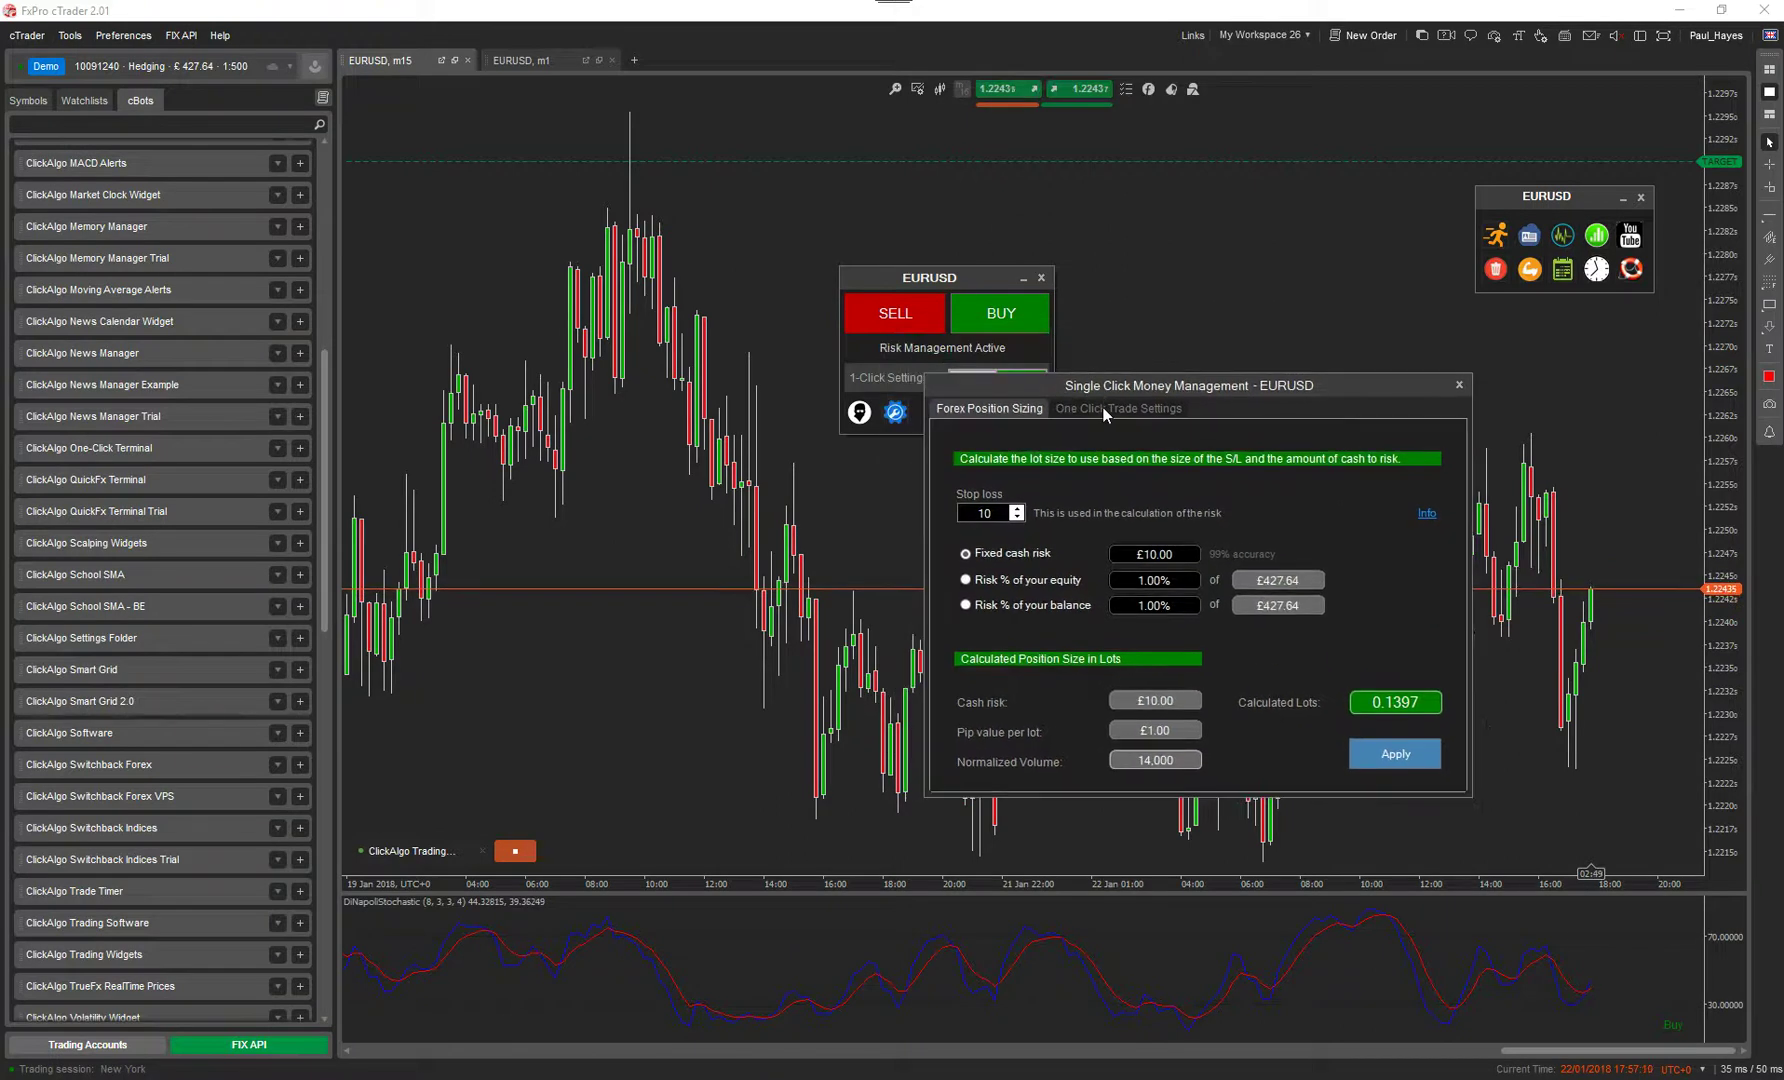
left_click(1104, 410)
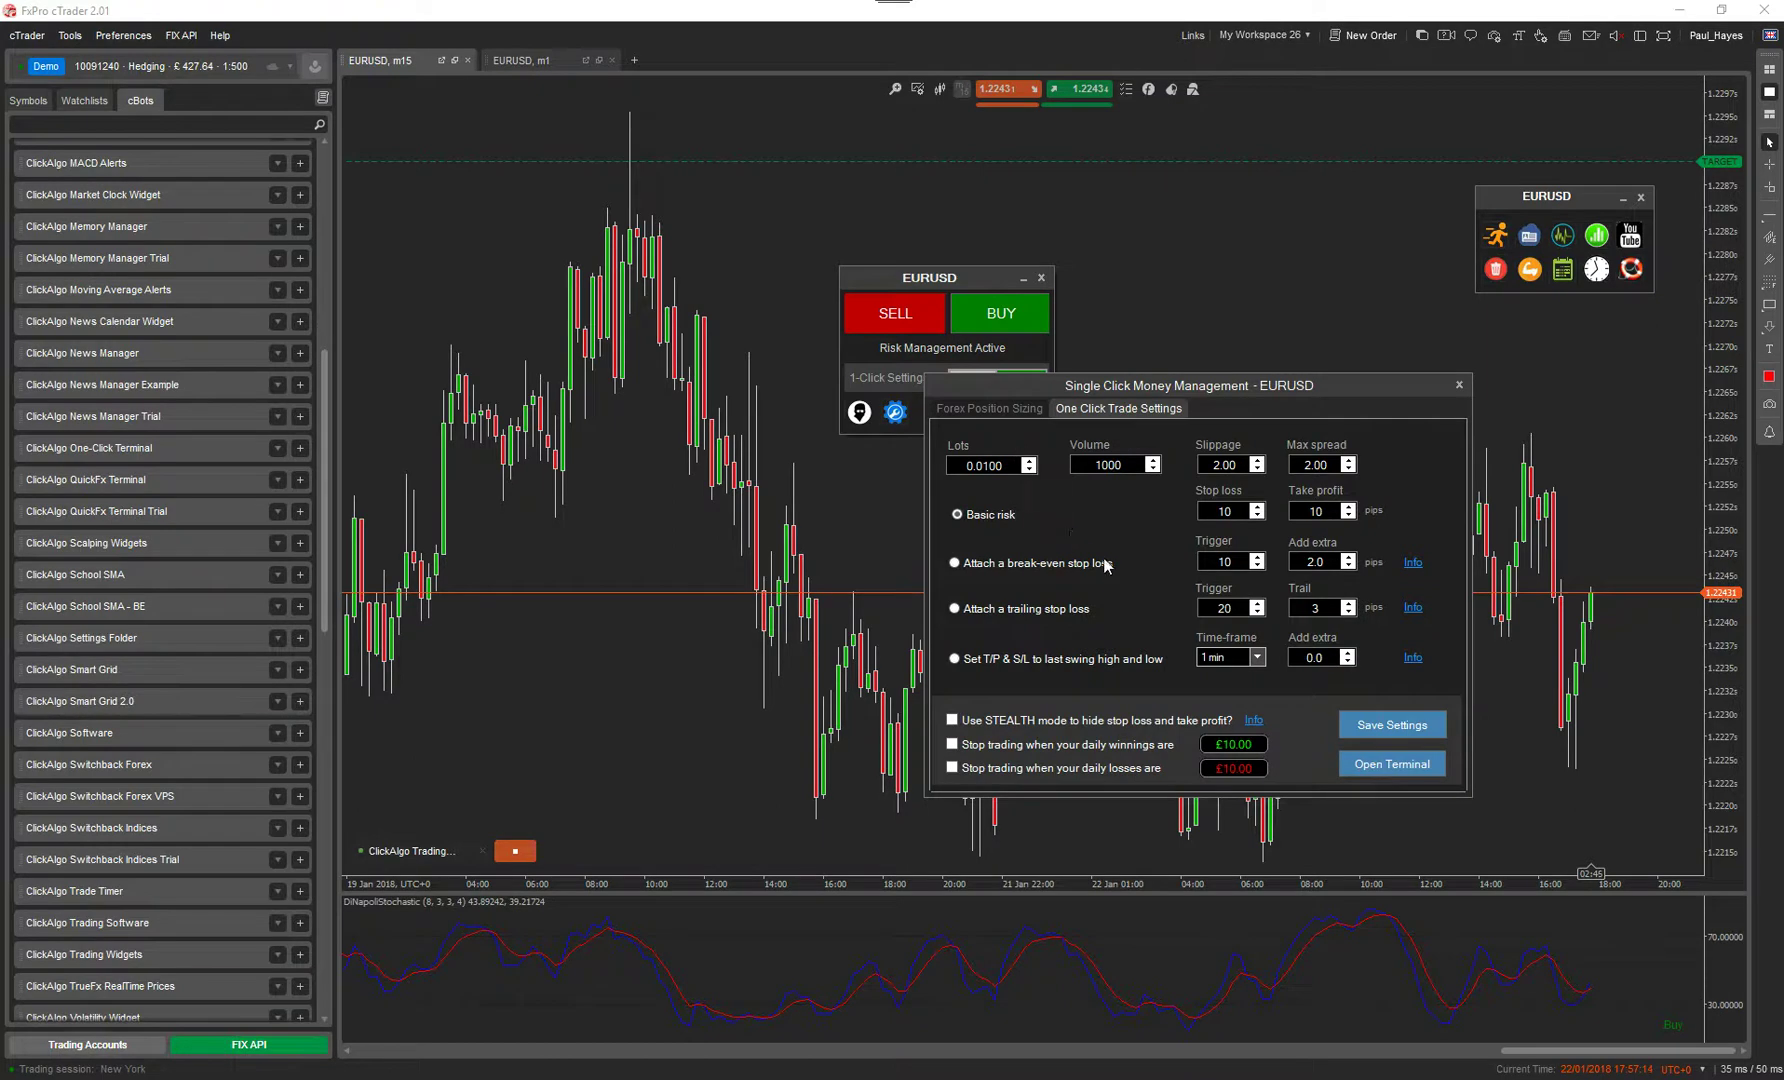
Close the trade settings, preview and close Stealth Orders, and close the SELL/BUY panel.
left_click(1398, 764)
left_click(859, 412)
left_click(1176, 109)
left_click(1041, 275)
Preview and close the EURUSD equity panel, then open the depth-of-market and volatility panel.
left_click(1529, 268)
left_click_drag(1626, 432, 1126, 232)
left_click(1220, 227)
left_click(1557, 237)
Close Depth of Market and place the close/reverse and percentage quick-close panels side by side mid-chart.
left_click(1275, 175)
left_click(1496, 268)
left_click_drag(1539, 160, 1077, 203)
left_click(1530, 270)
left_click_drag(1615, 205, 1364, 188)
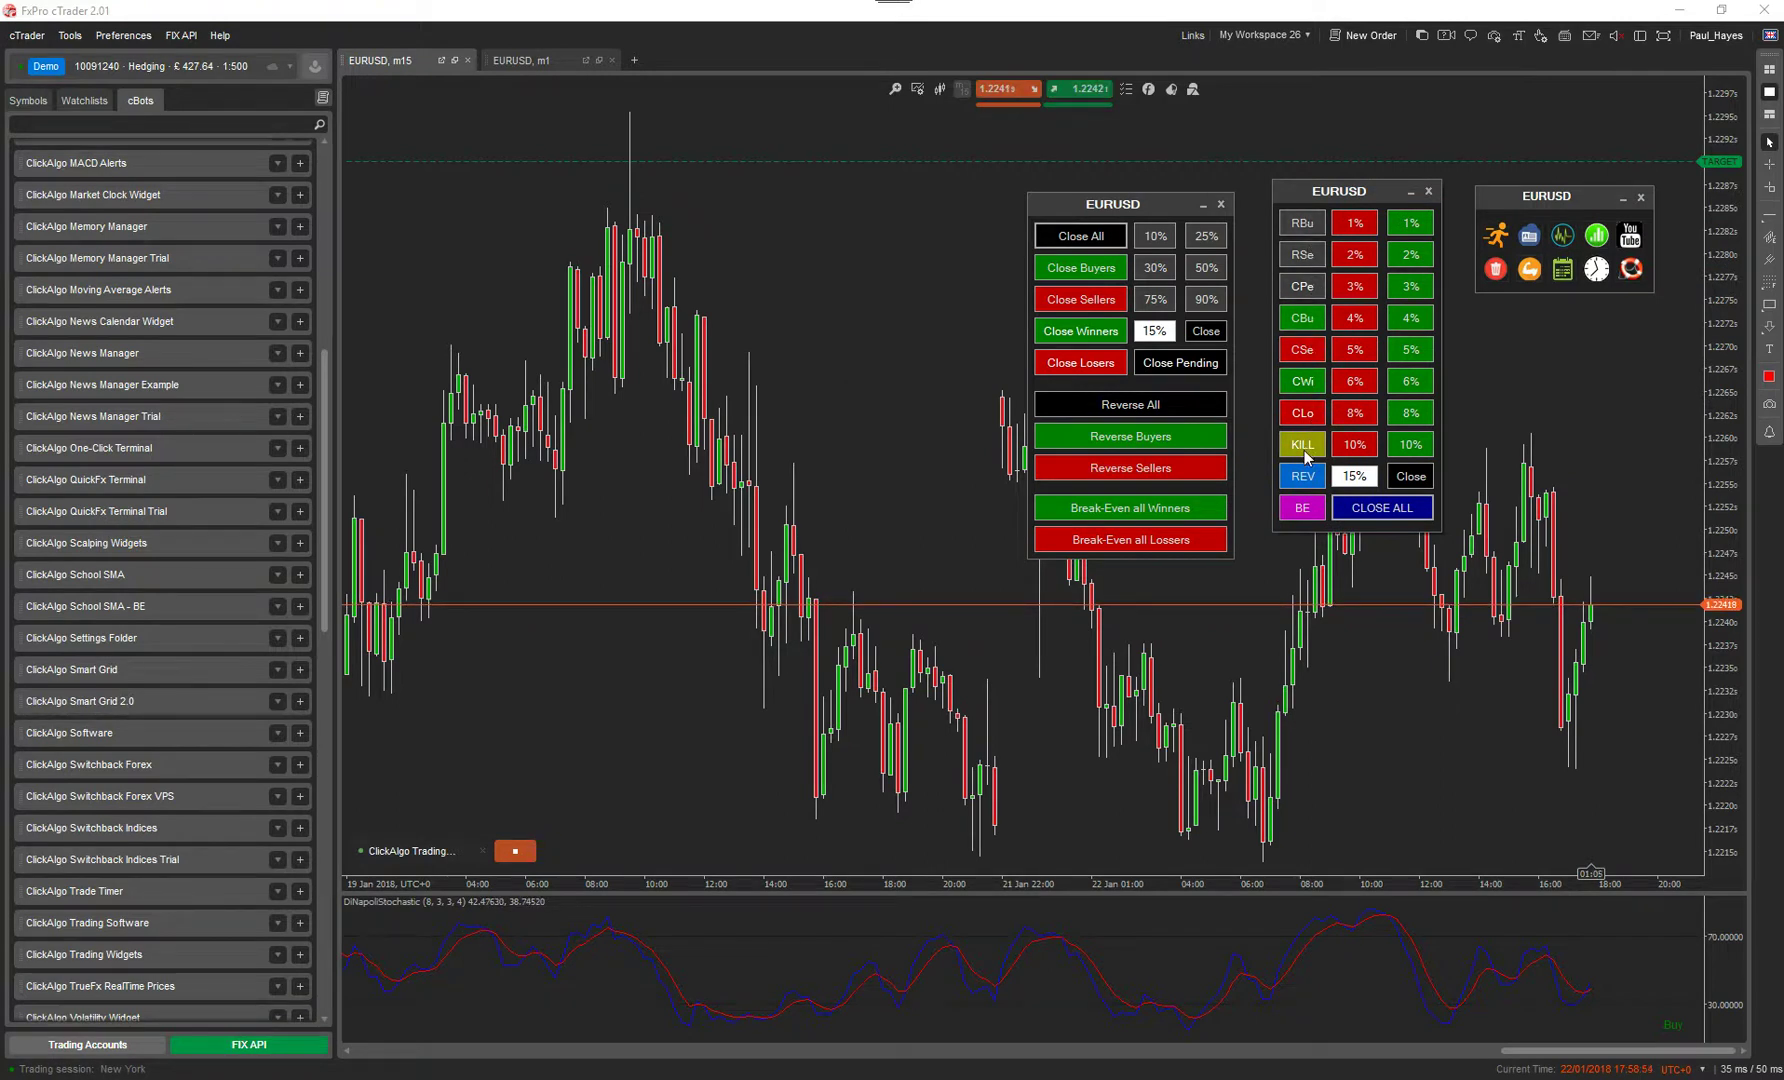
Minimize the Close All panel and move the percentage quick-close panel up and left near the top.
left_click(1204, 205)
left_click_drag(1371, 194, 1088, 124)
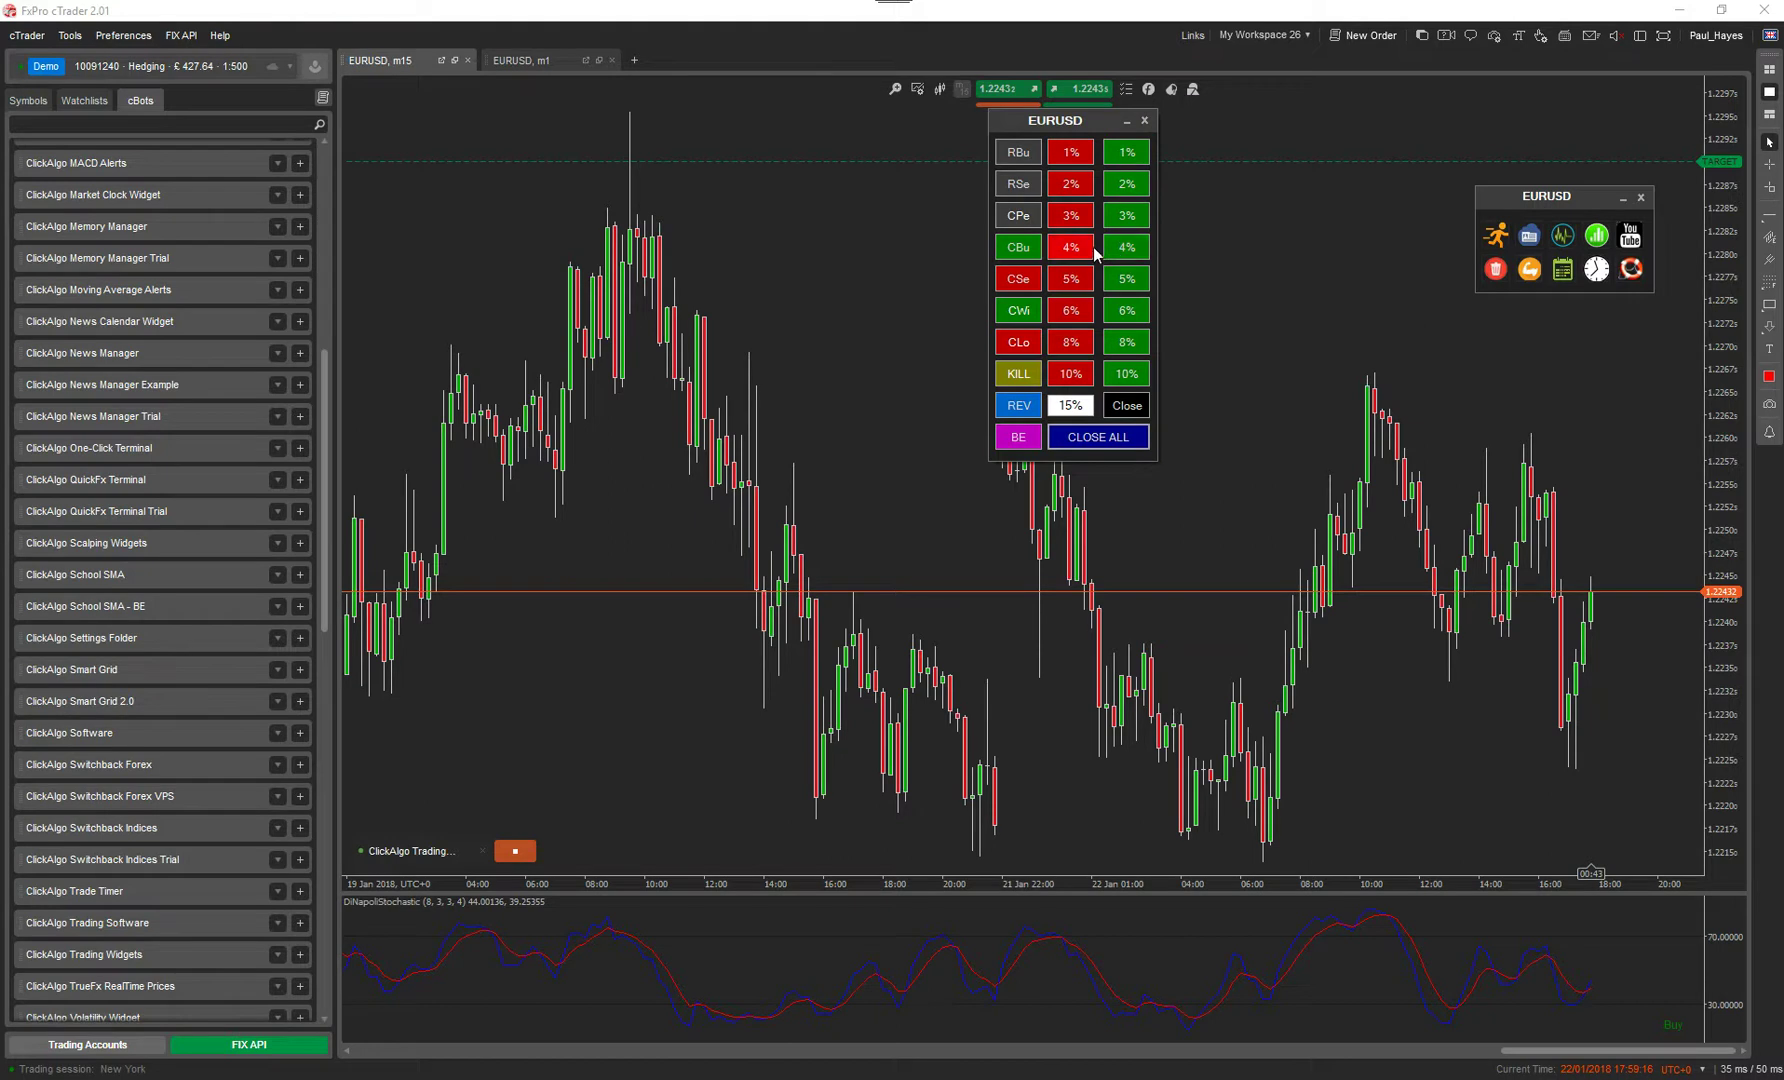
Close the quick-close panel, then review the economic calendar's Eurogroup Meetings entry and close it.
left_click(1145, 121)
left_click(1563, 268)
left_click_drag(1107, 385, 1127, 298)
scroll(1087, 450, "down", 1)
left_click(641, 511)
left_click(1267, 292)
Open two world clocks set to Dubai and Hong Kong, close them, and reposition the EURUSD widget panel.
left_click(1598, 276)
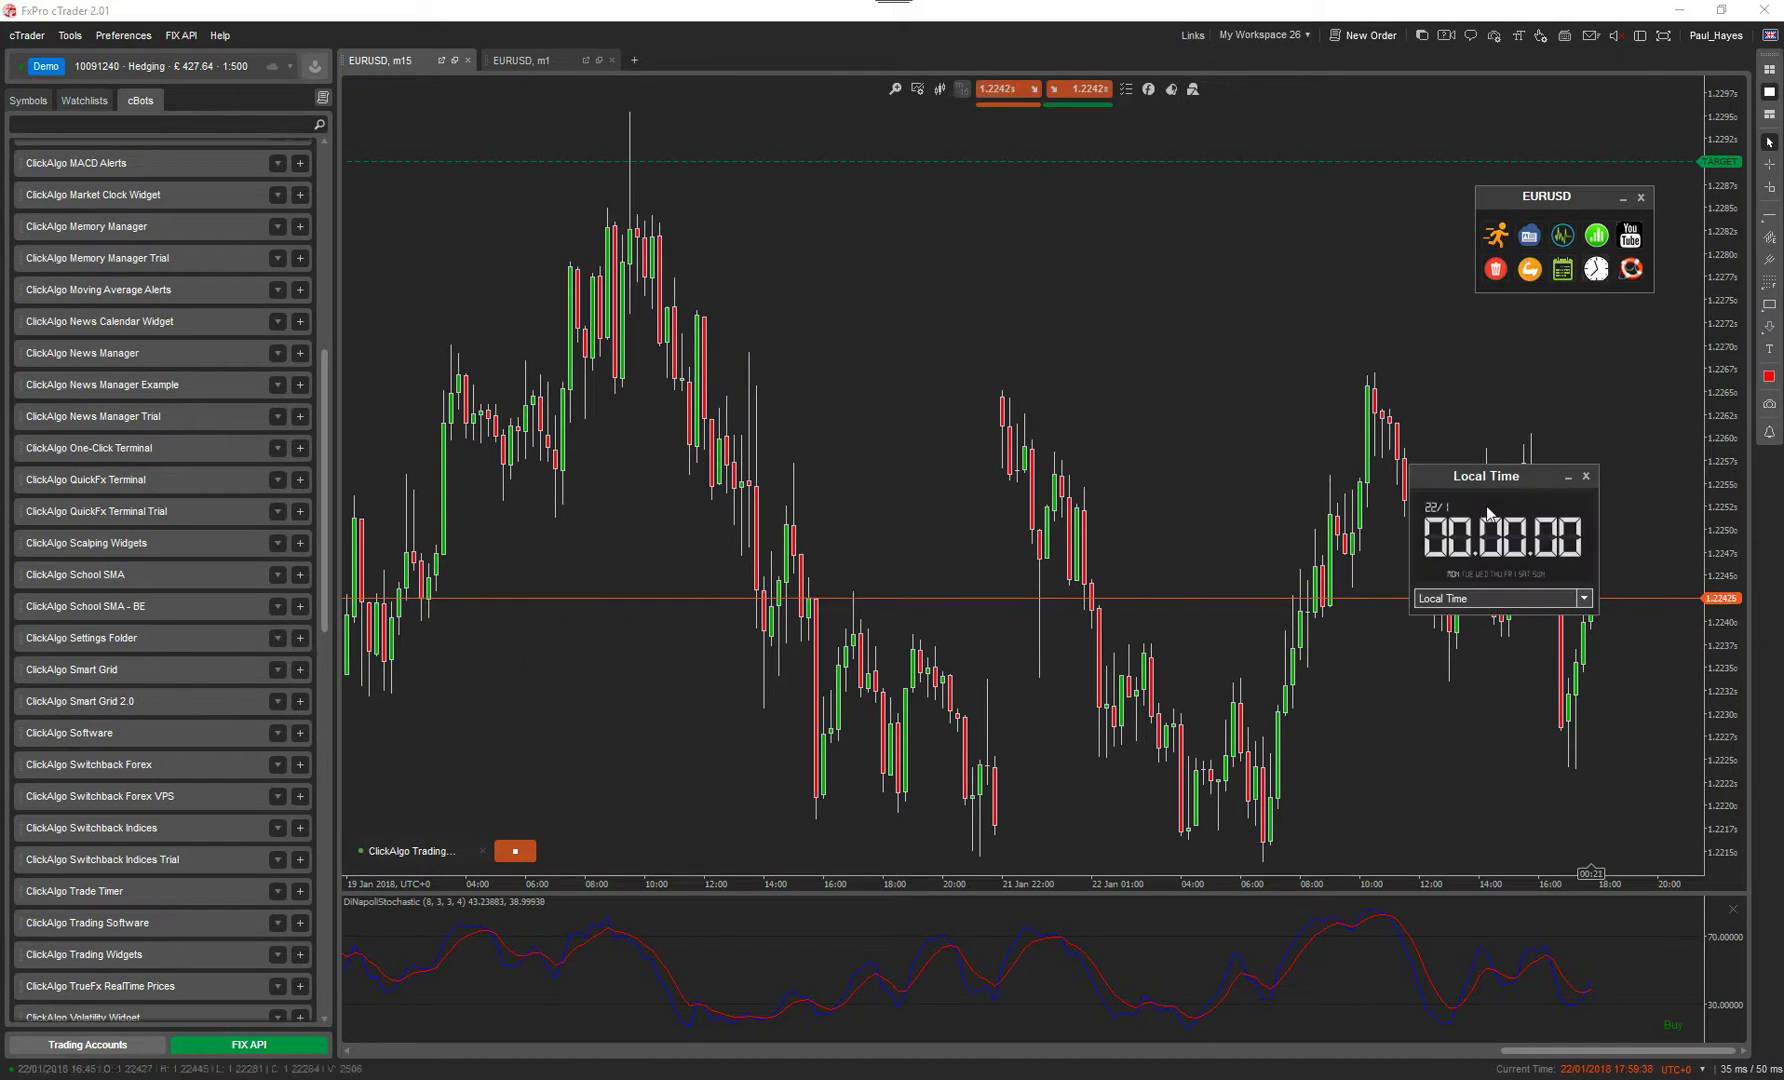
left_click(1592, 272)
left_click(1191, 373)
left_click(1110, 422)
left_click(1062, 535)
left_click(957, 610)
left_click_drag(908, 410, 978, 475)
left_click(1193, 250)
left_click_drag(1131, 471, 1131, 475)
left_click(1134, 482)
left_click_drag(1514, 199, 944, 184)
Open the widgets product page from the EURUSD widget's lifebuoy icon, skim it, and close all widgets.
left_click(1050, 250)
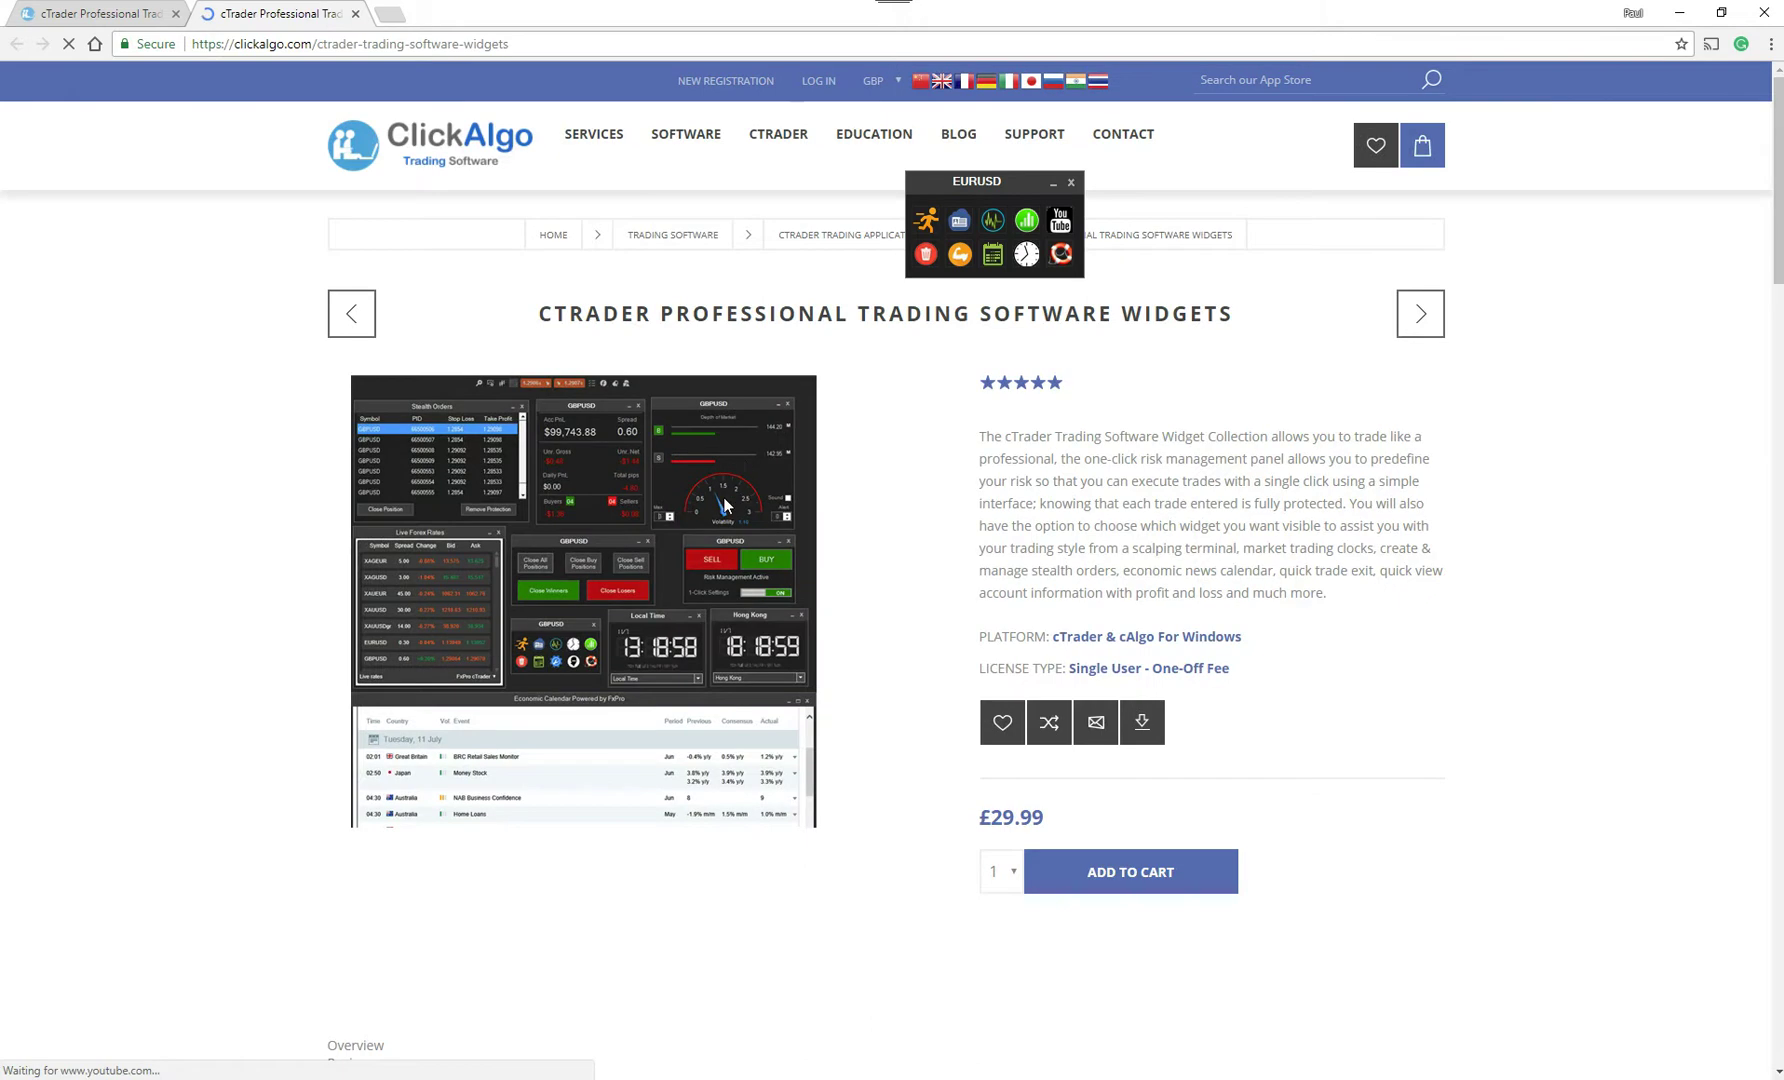
scroll(725, 505, "down", 12)
scroll(725, 505, "up", 9)
left_click(1073, 185)
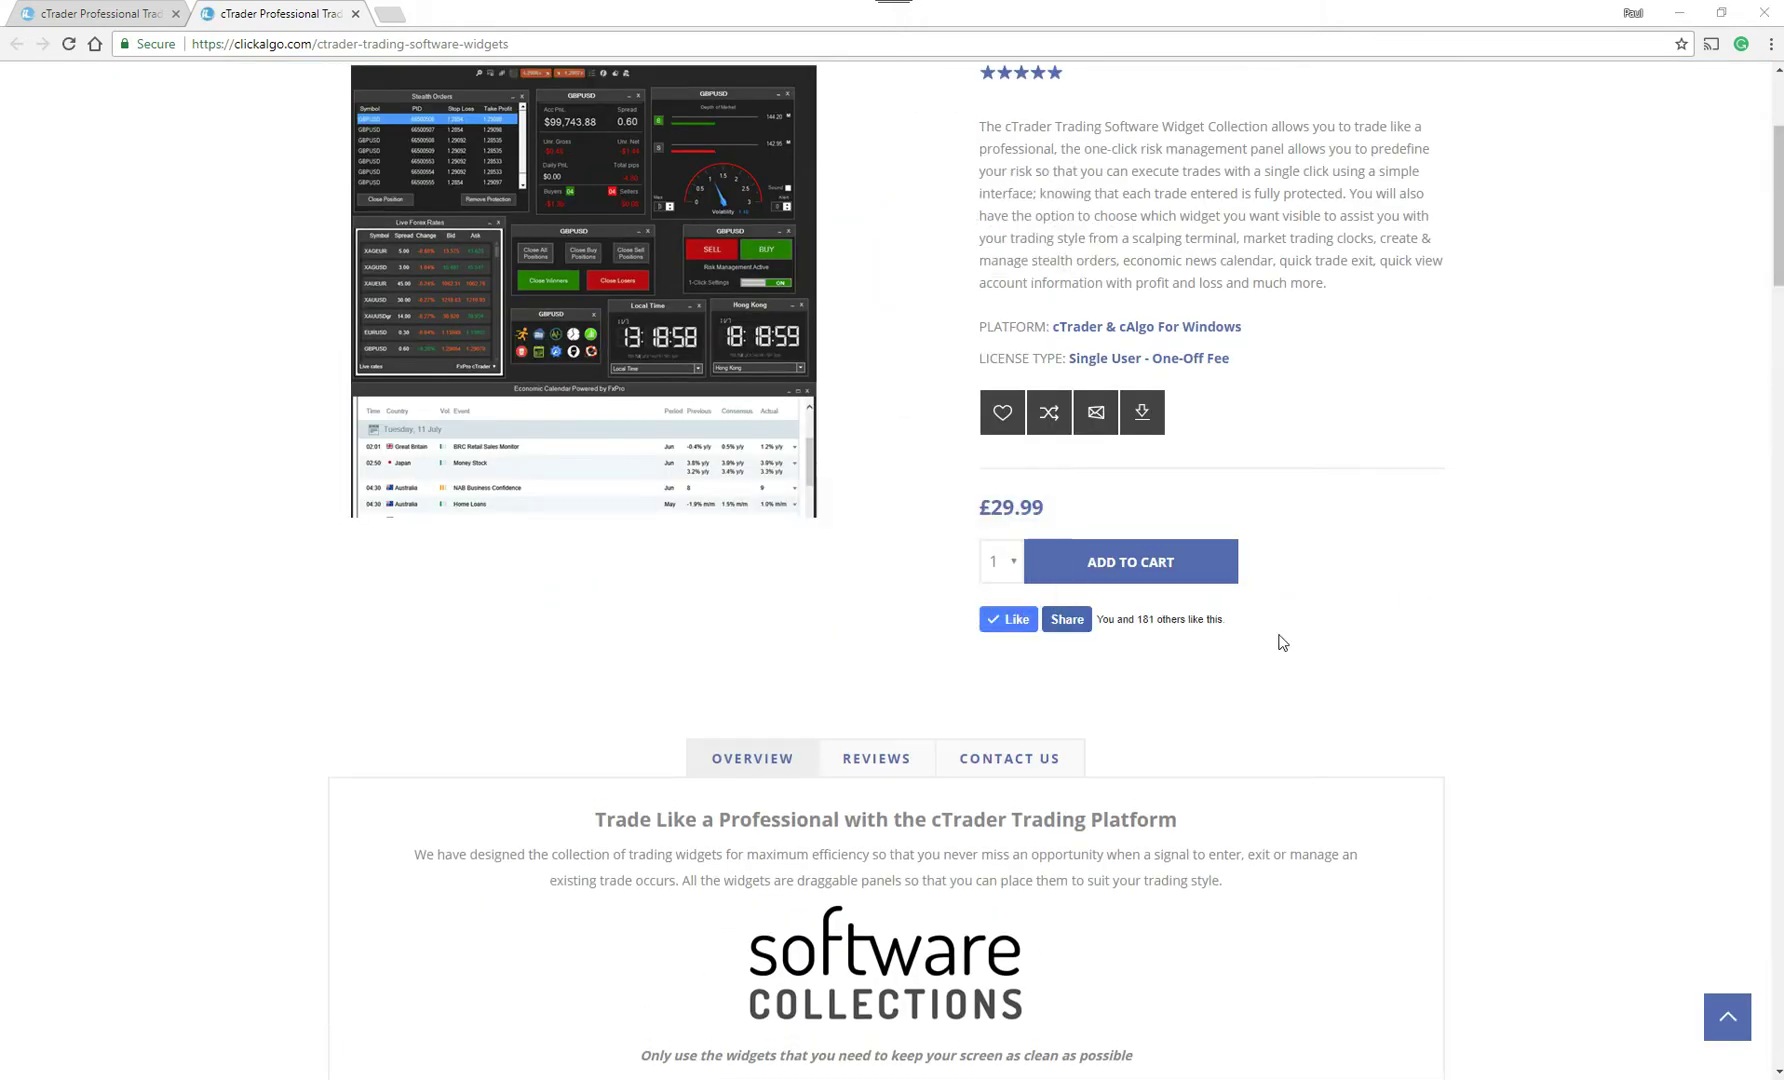